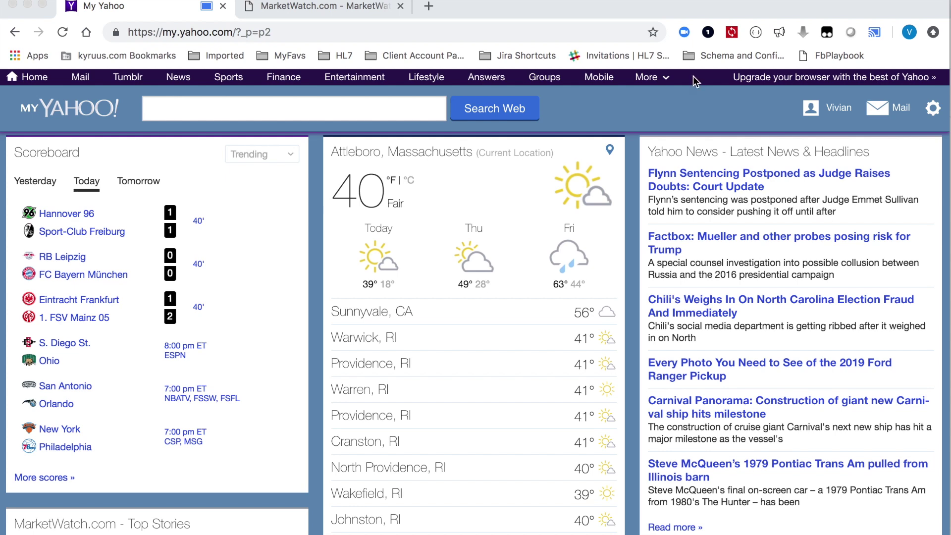
Step: Switch to the MarketWatch Breaking News Bulletins feed page in the second browser tab
click(321, 9)
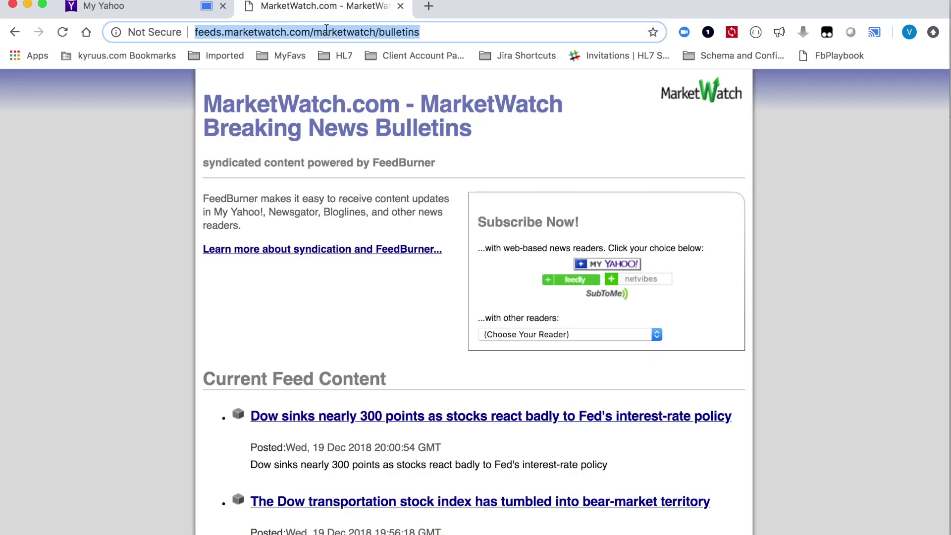
Step: Go to the Immersive Weather site (immwx.com) via the 'imme' address-bar suggestion
text(imme)
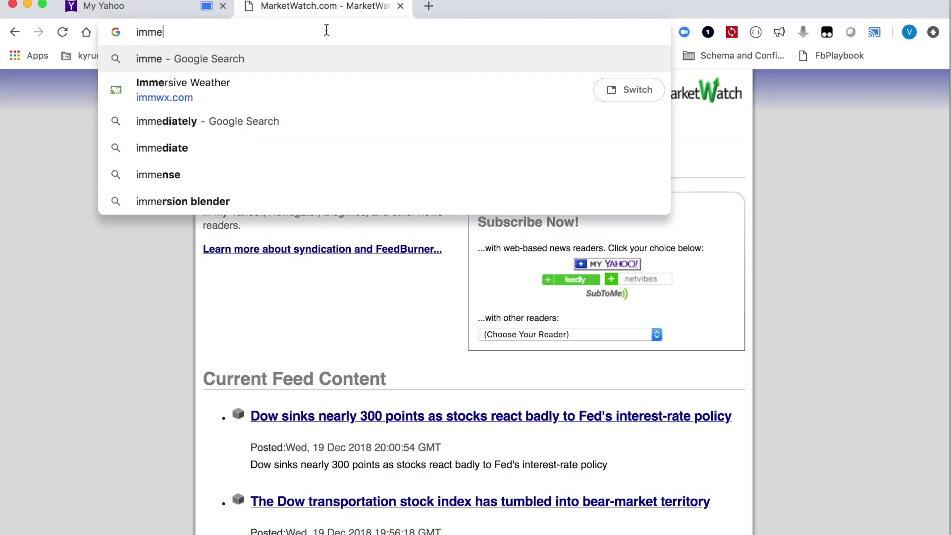
key(Down)
key(Return)
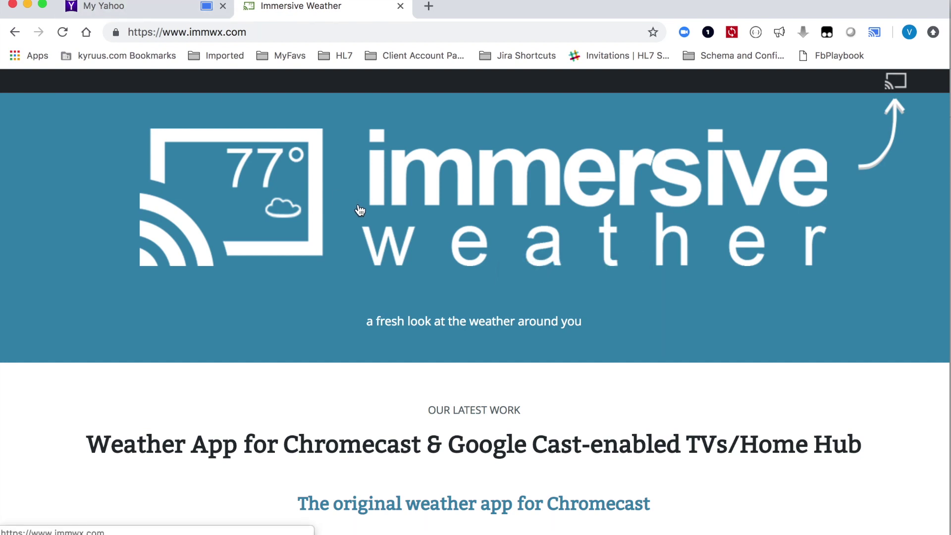
mouse_move(360, 211)
Step: Return to the My Yahoo tab and close the Walgreens ad banner above the widgets
click(134, 13)
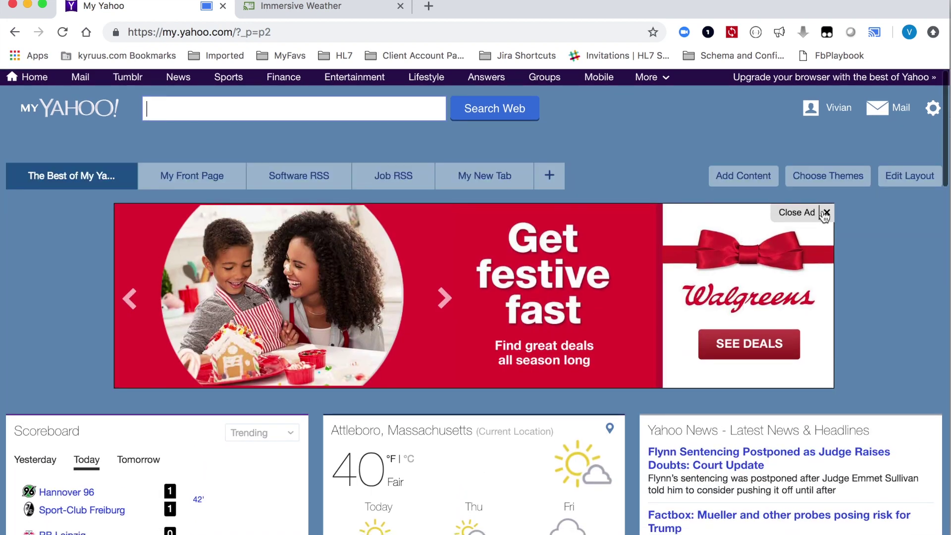
click(827, 214)
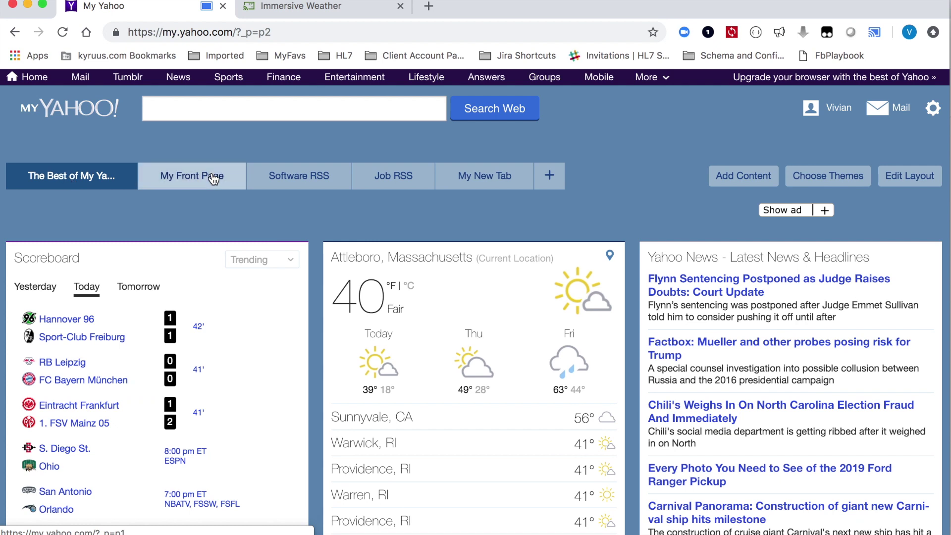
Step: Look through the Monster job feeds on the Job RSS page, then go to My Front Page
click(364, 185)
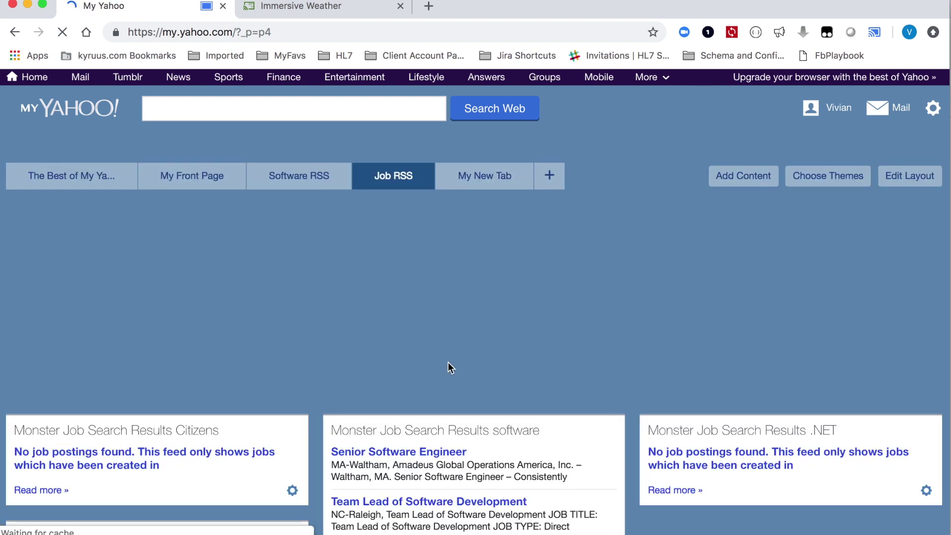
scroll(448, 362, down, 3)
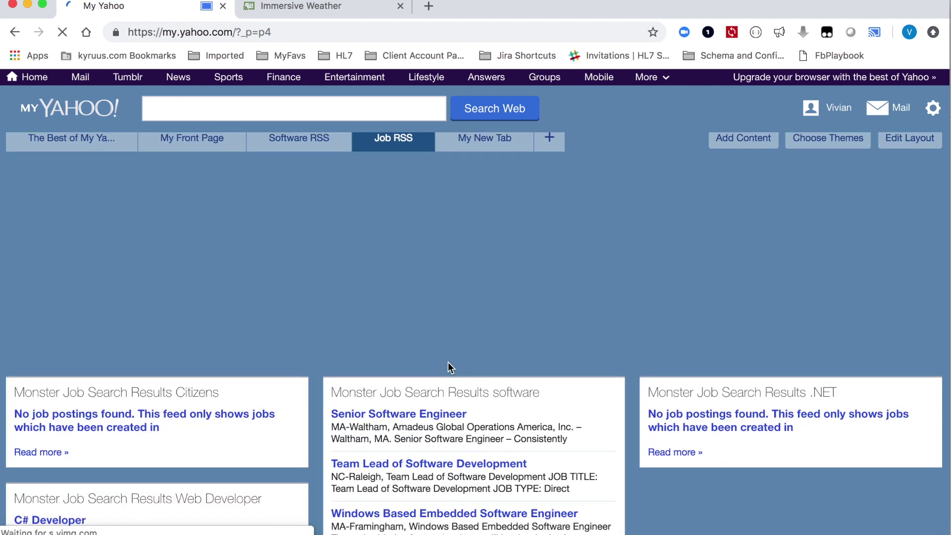
scroll(448, 364, down, 2)
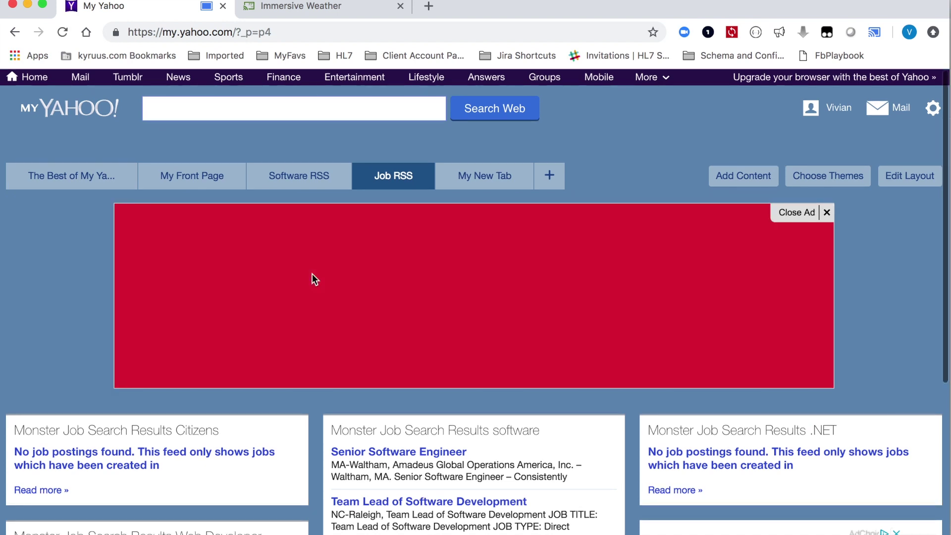
click(159, 180)
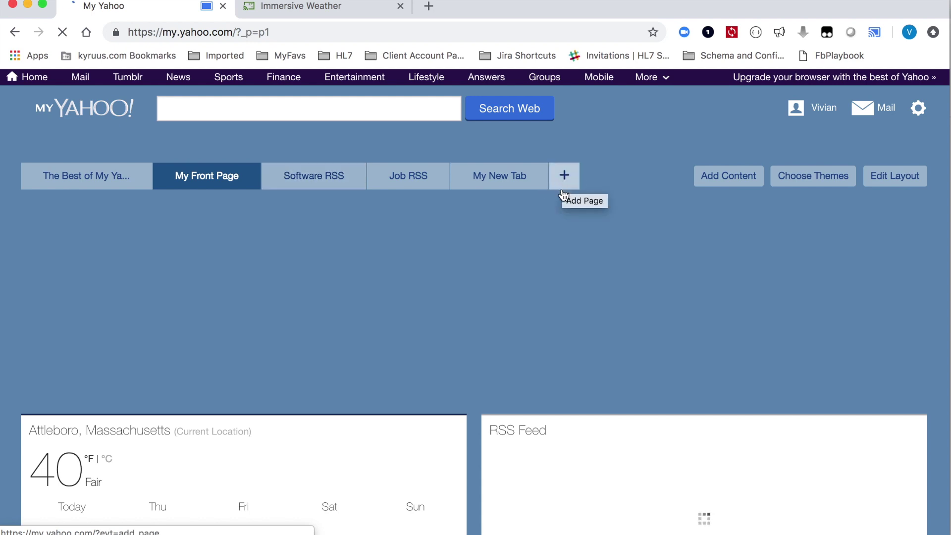
Step: Delete the empty My New Tab page, leaving four pages with The Best of My Yahoo showing
click(564, 187)
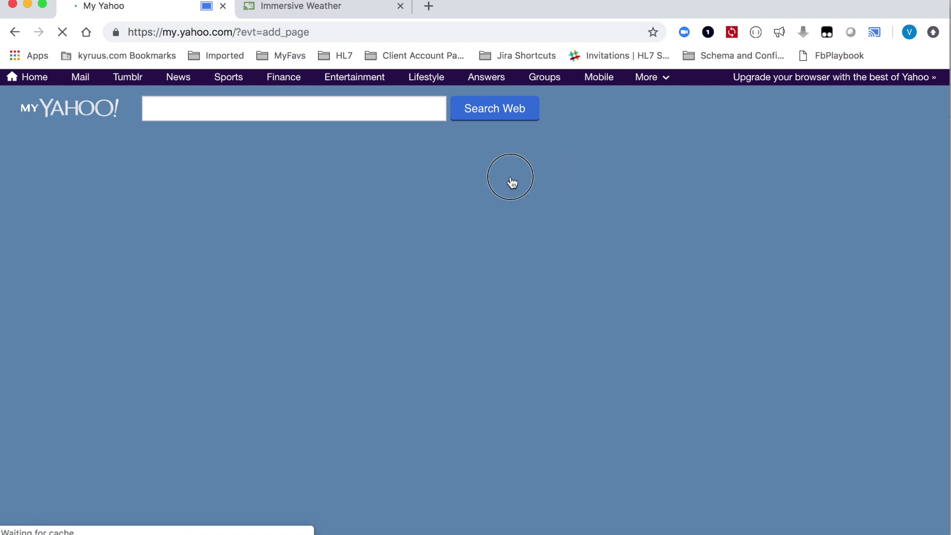
click(502, 184)
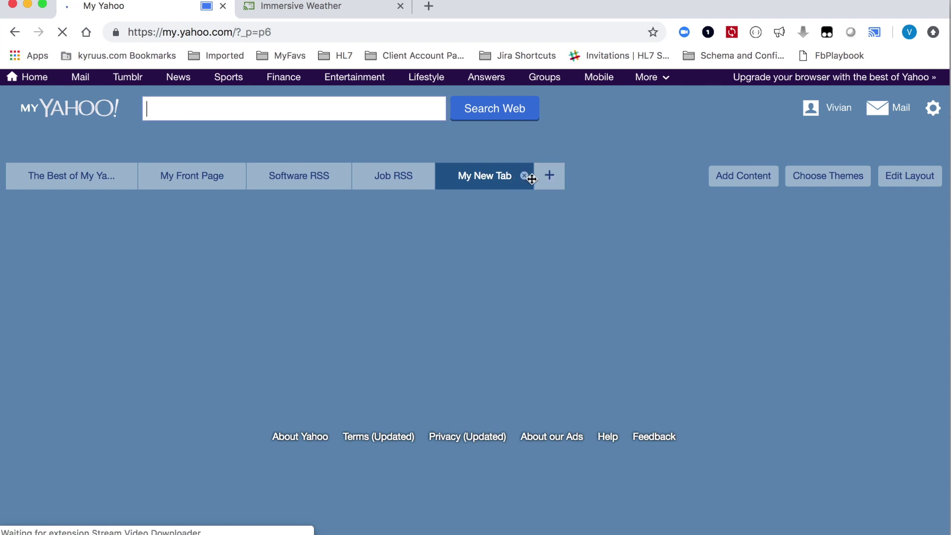
click(525, 177)
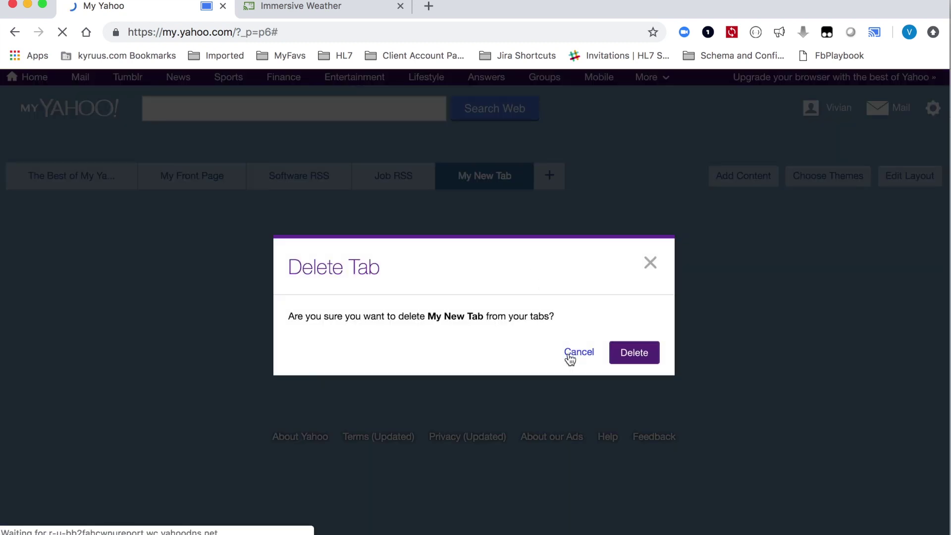
click(620, 358)
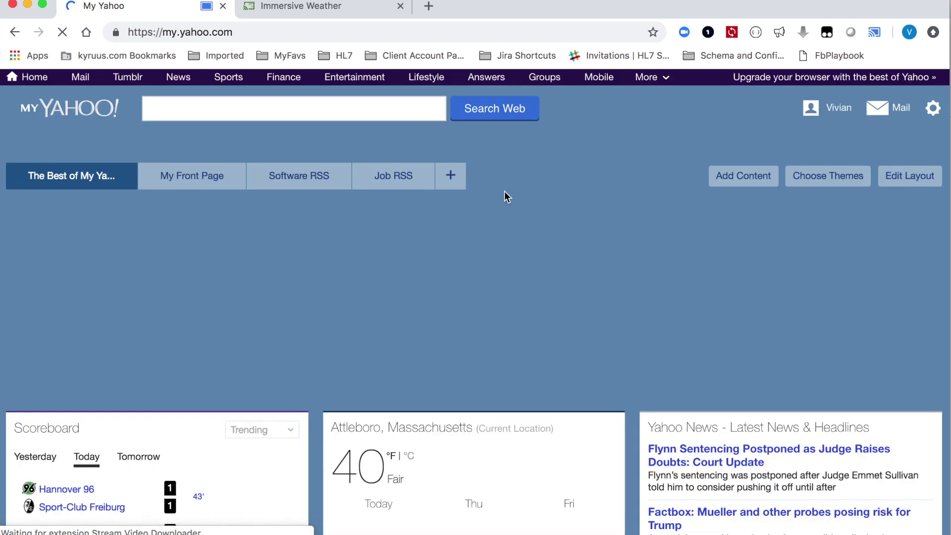
Step: Close the Walgreens ad and drag the Android news widget into the middle column beneath Calendar
click(454, 184)
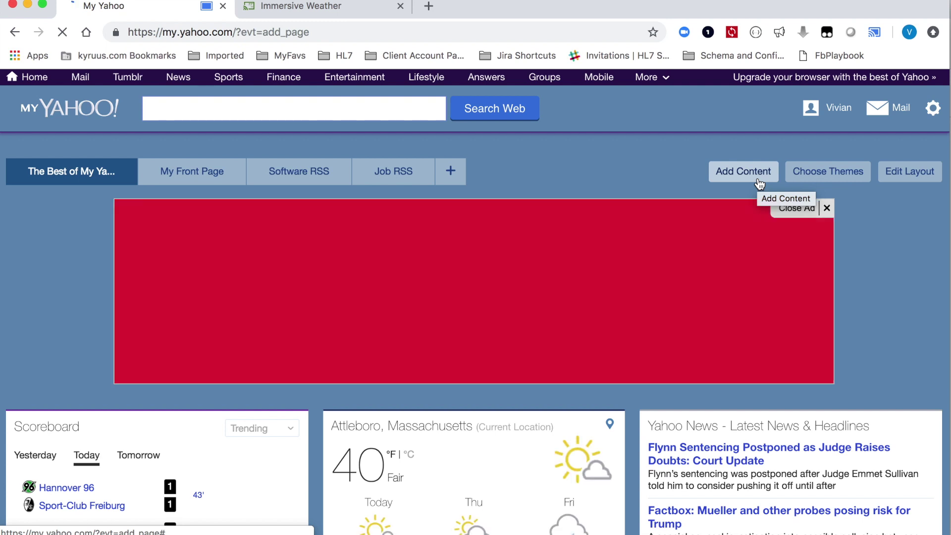
click(826, 208)
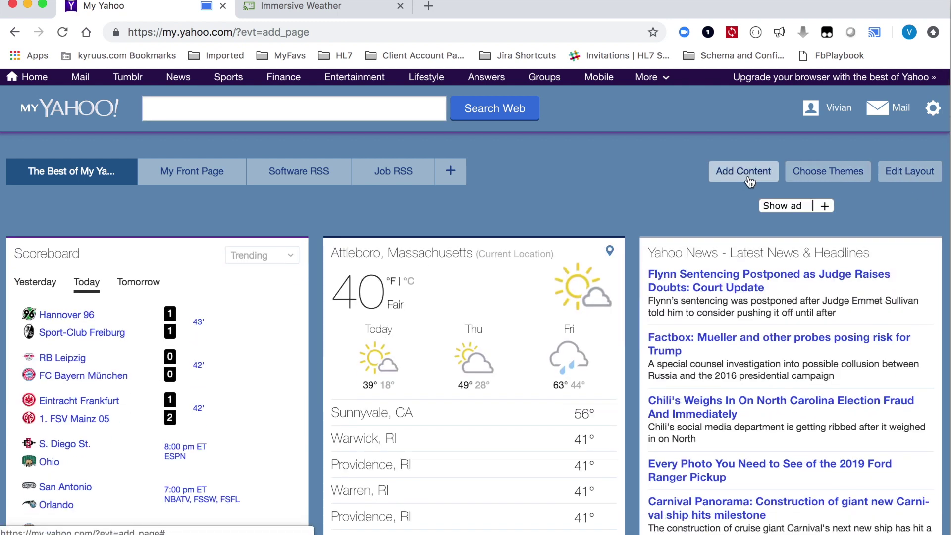
scroll(717, 197, down, 3)
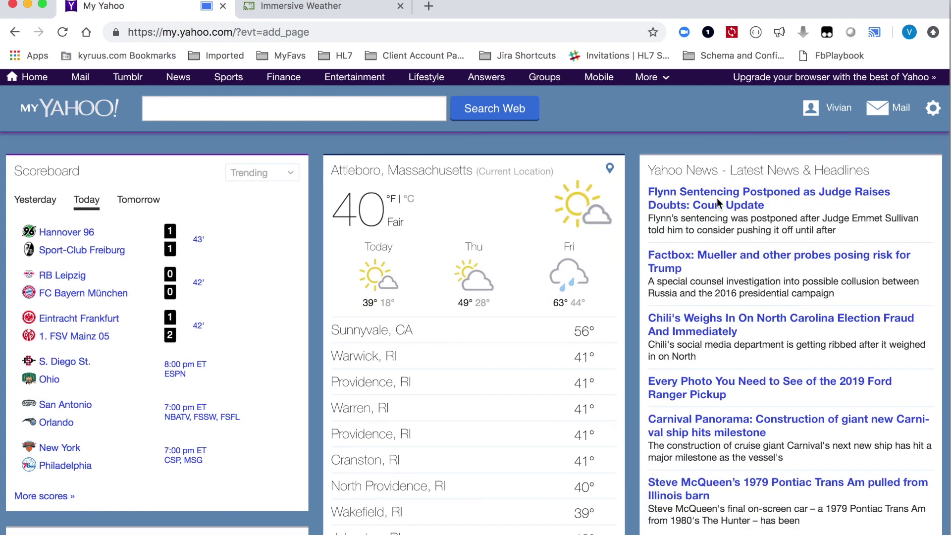
scroll(717, 198, down, 6)
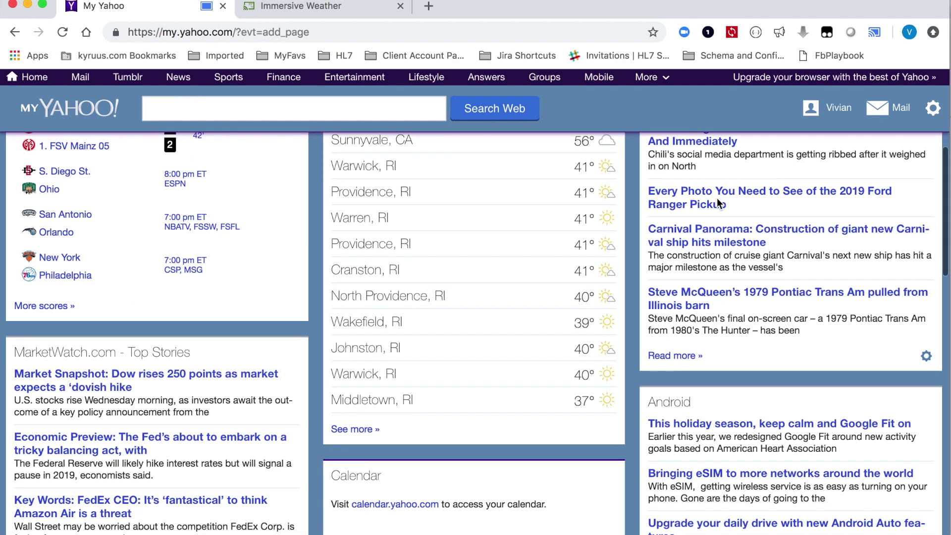
mouse_move(672, 297)
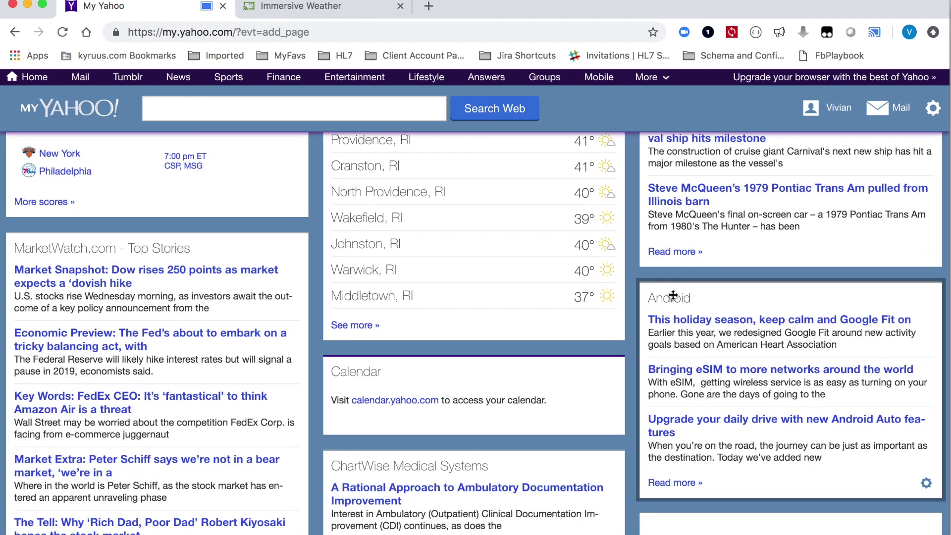
drag(652, 299, 413, 404)
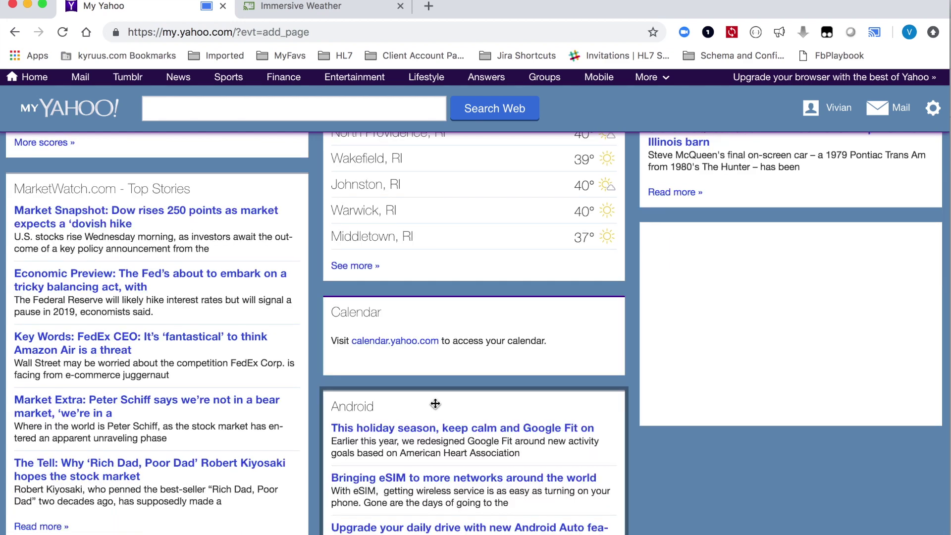
scroll(434, 402, up, 10)
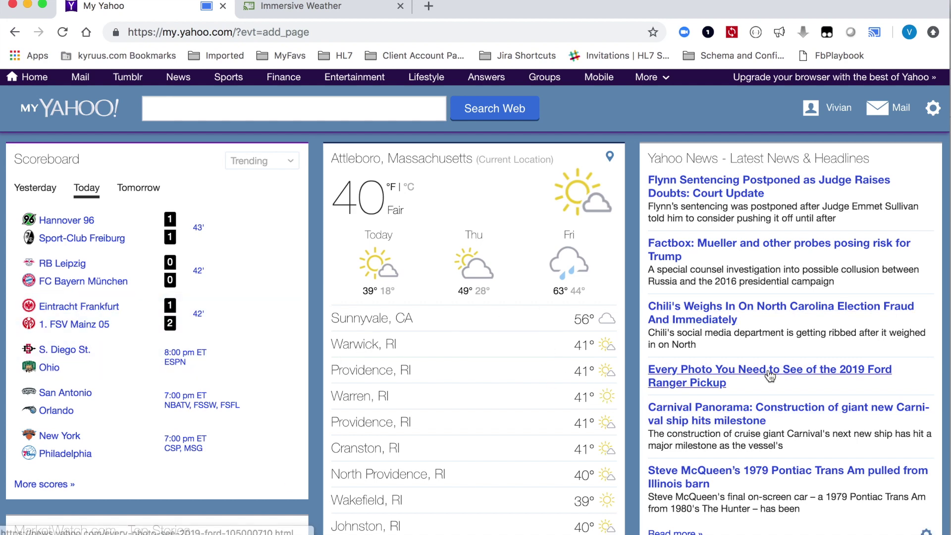
scroll(768, 371, down, 5)
Step: Remove the Calendar widget from the page
scroll(769, 375, down, 2)
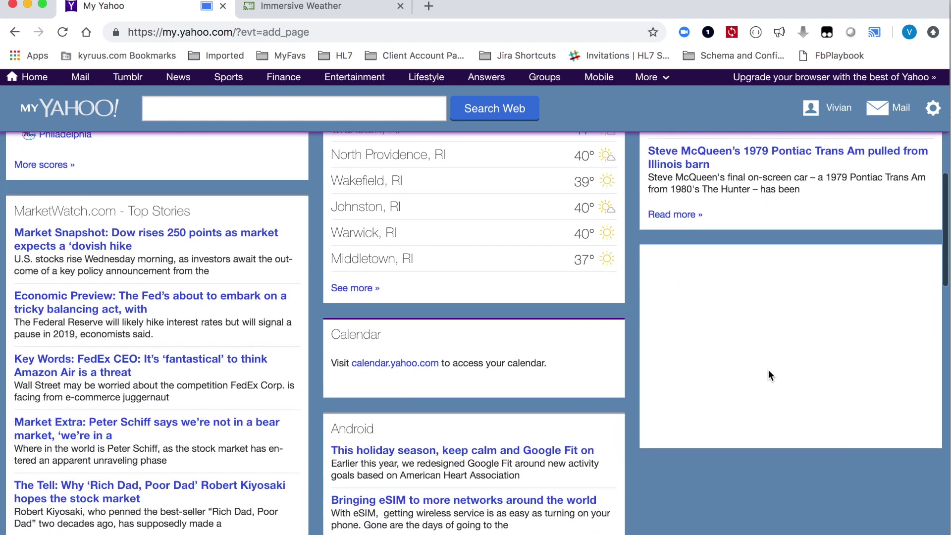
click(609, 382)
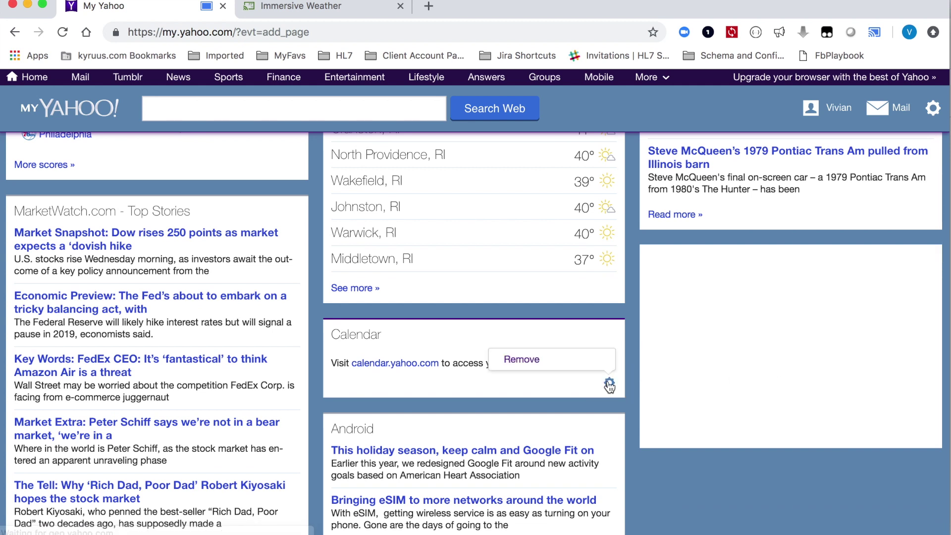
click(609, 383)
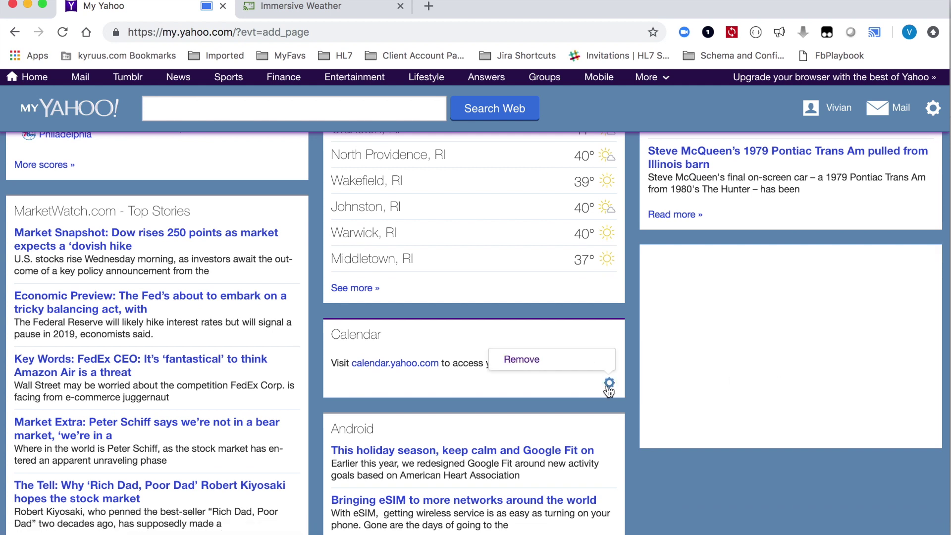
click(593, 364)
click(362, 390)
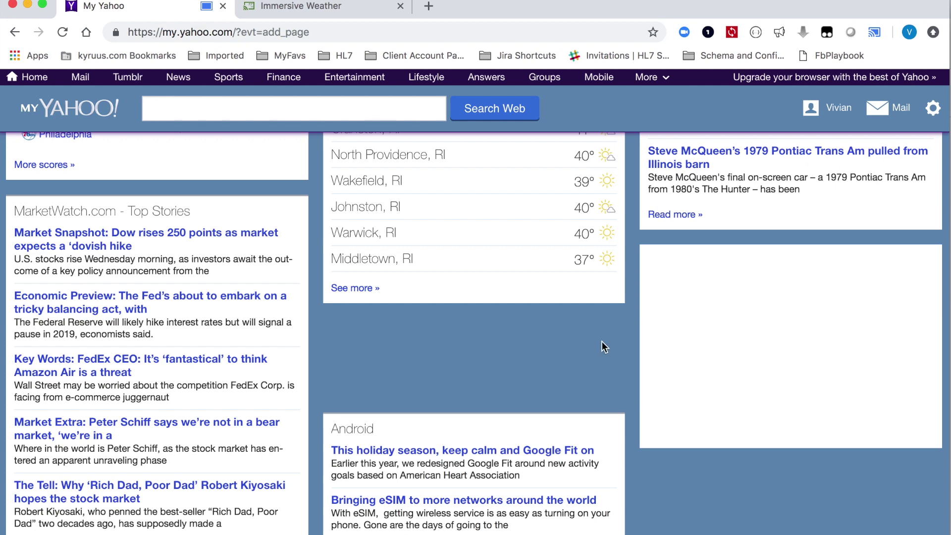
Step: Remove the MarketWatch.com - Top Stories widget so My Mail sits below the sports scores
scroll(310, 366, down, 2)
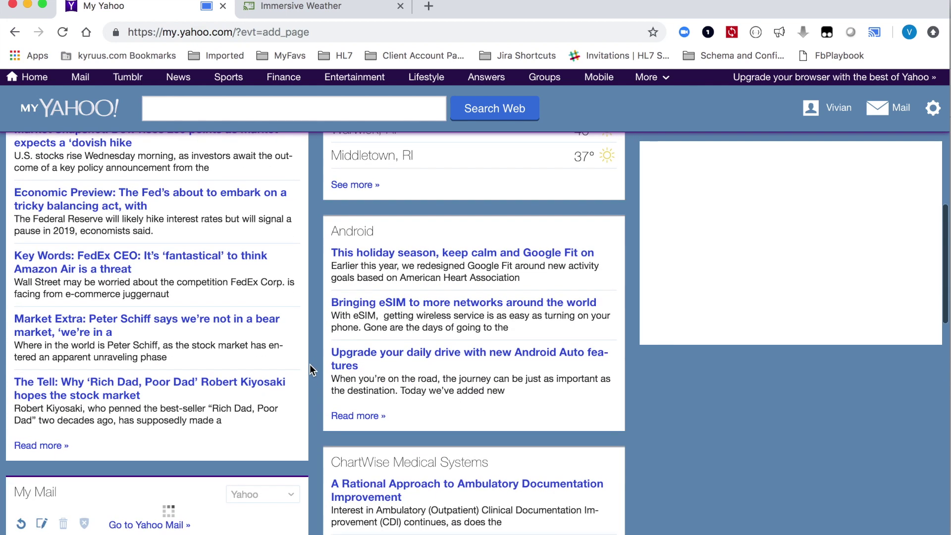
click(292, 445)
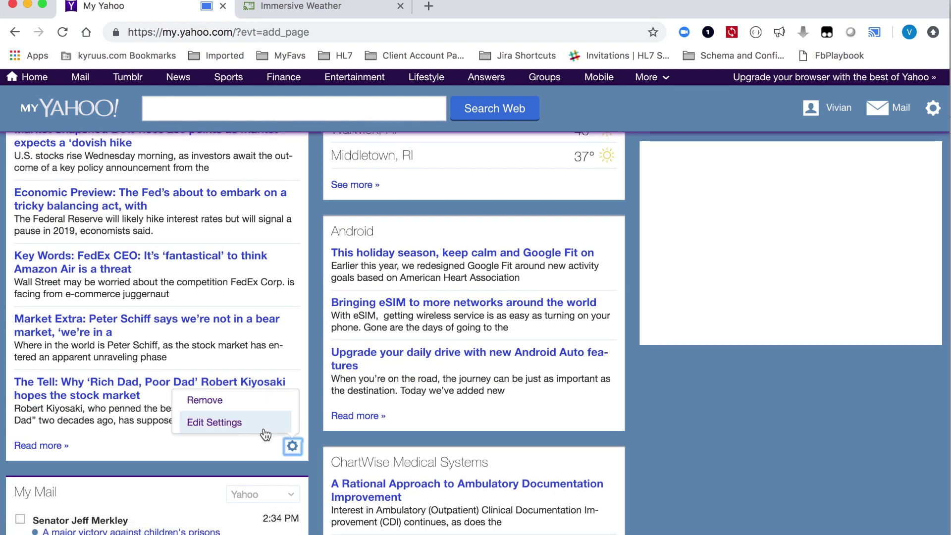
click(258, 401)
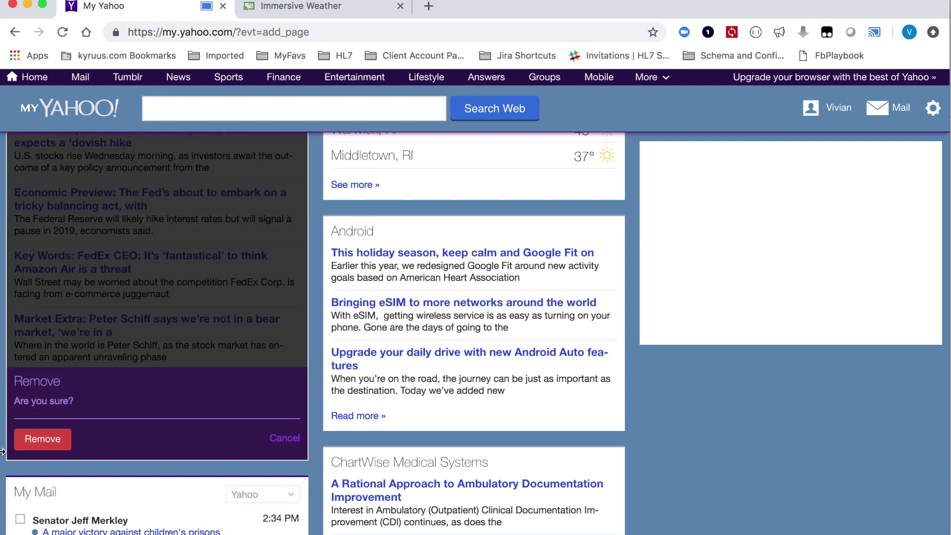
click(42, 438)
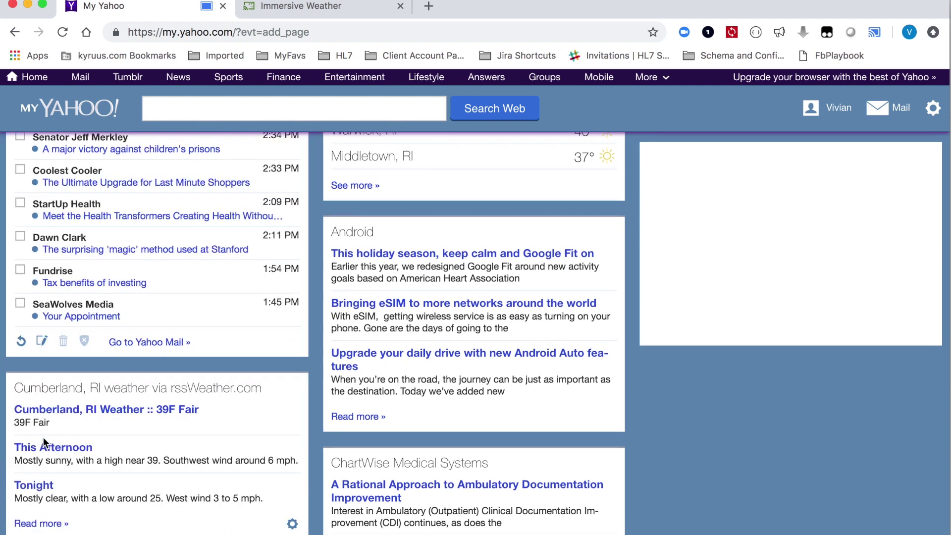
scroll(43, 437, up, 5)
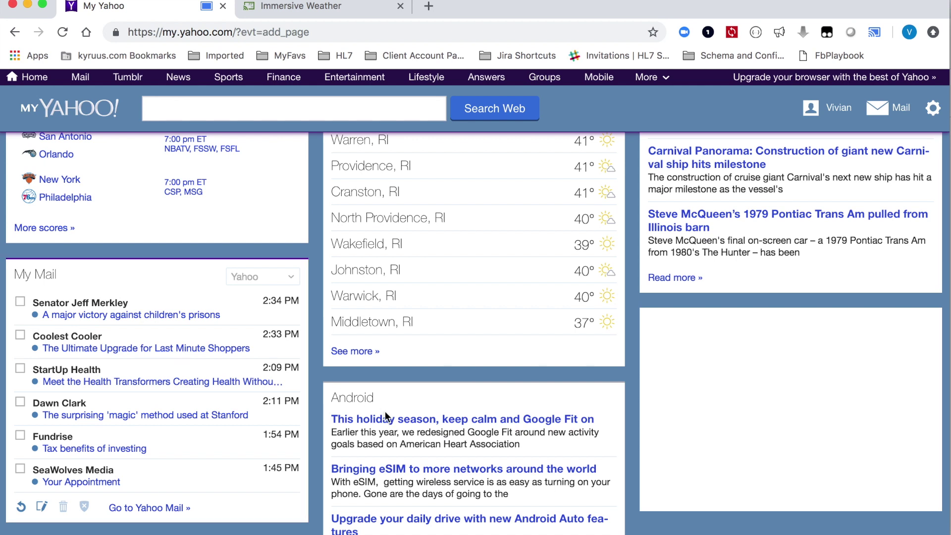
Step: Return to the top of the page and open the Add Content catalogue on Applications
scroll(740, 382, up, 6)
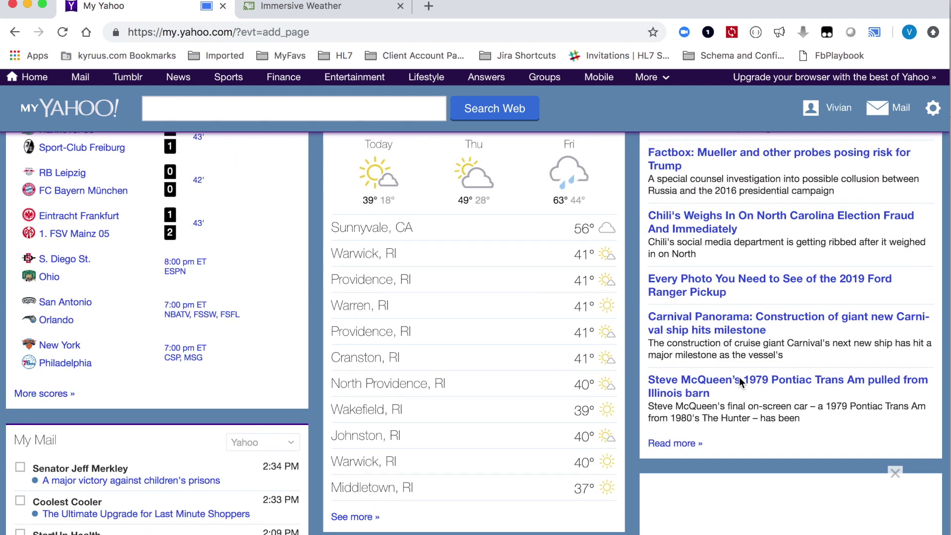
scroll(739, 377, up, 1)
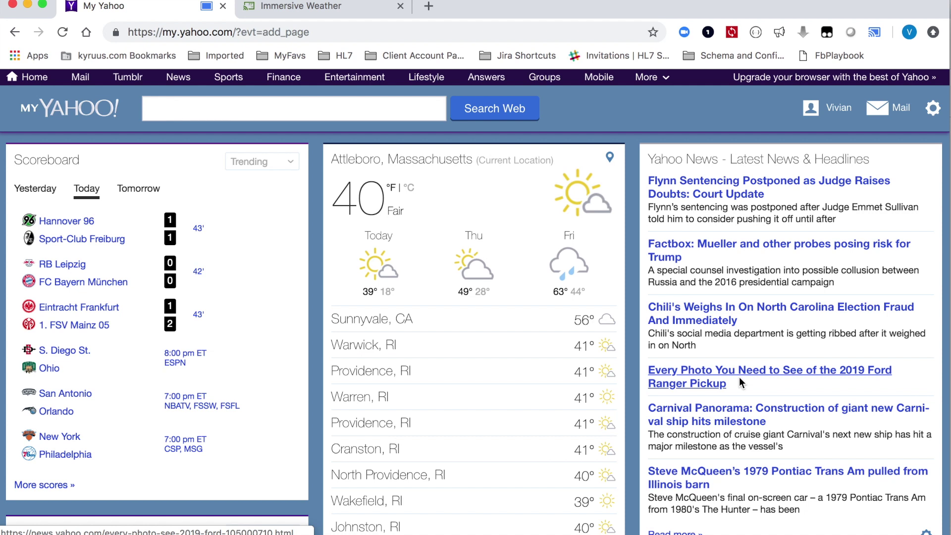
scroll(739, 376, up, 3)
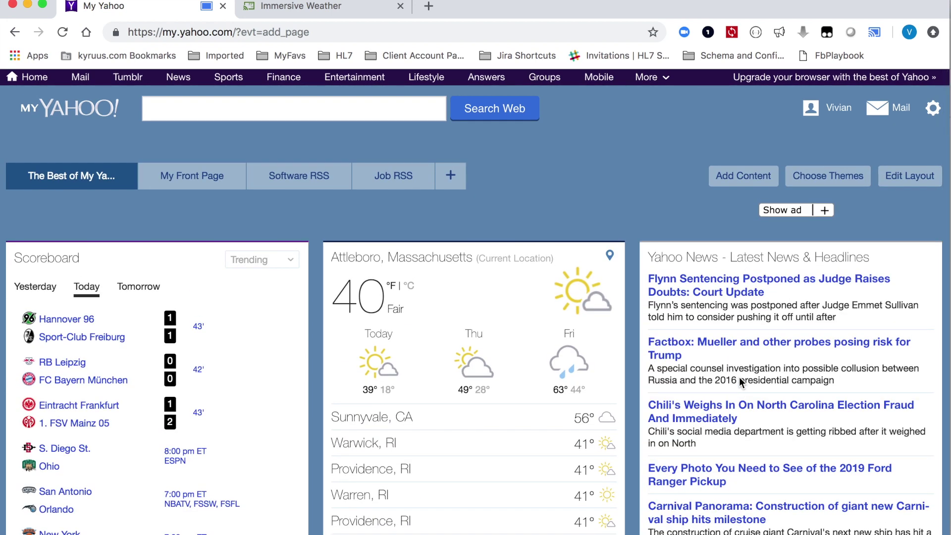
click(761, 181)
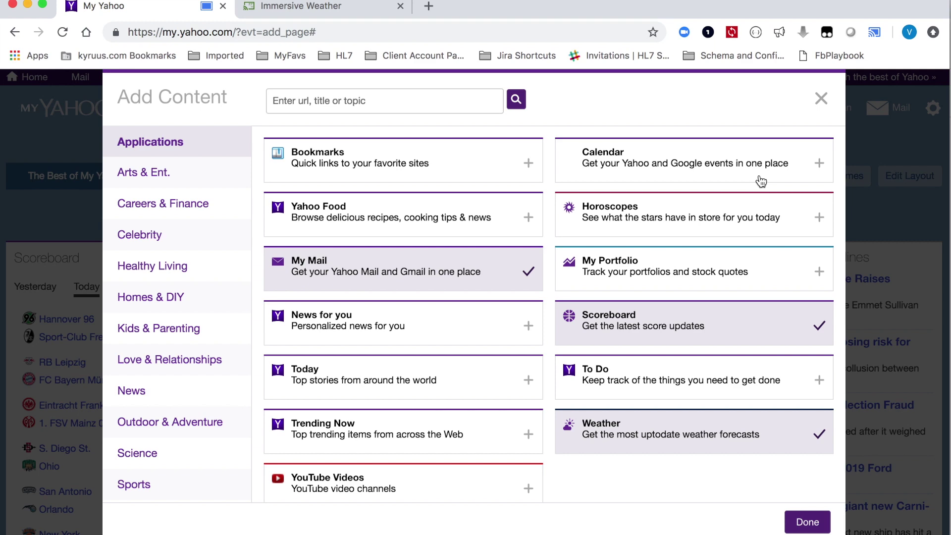
Step: Add the Horoscopes module and change its daily reading from Sagittarius to Scorpio
click(727, 214)
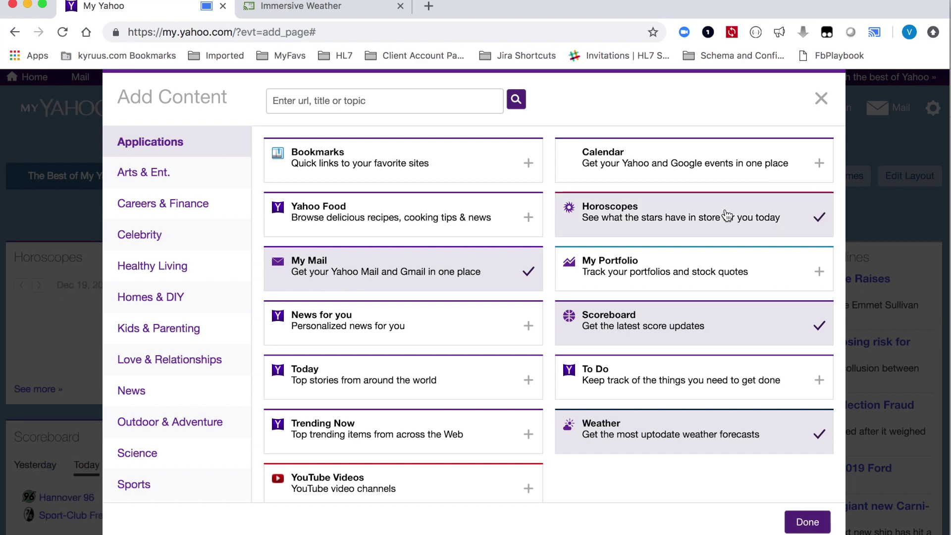
click(810, 527)
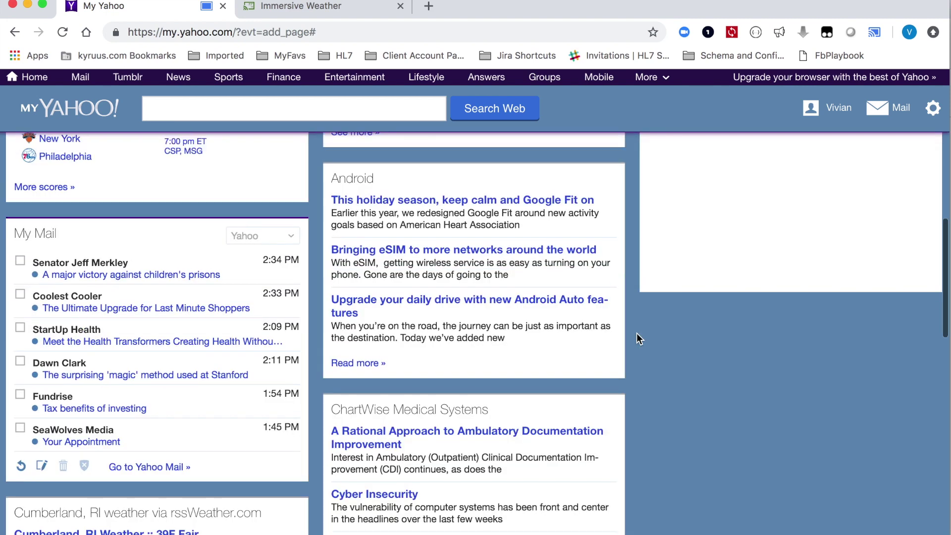
scroll(637, 336, up, 5)
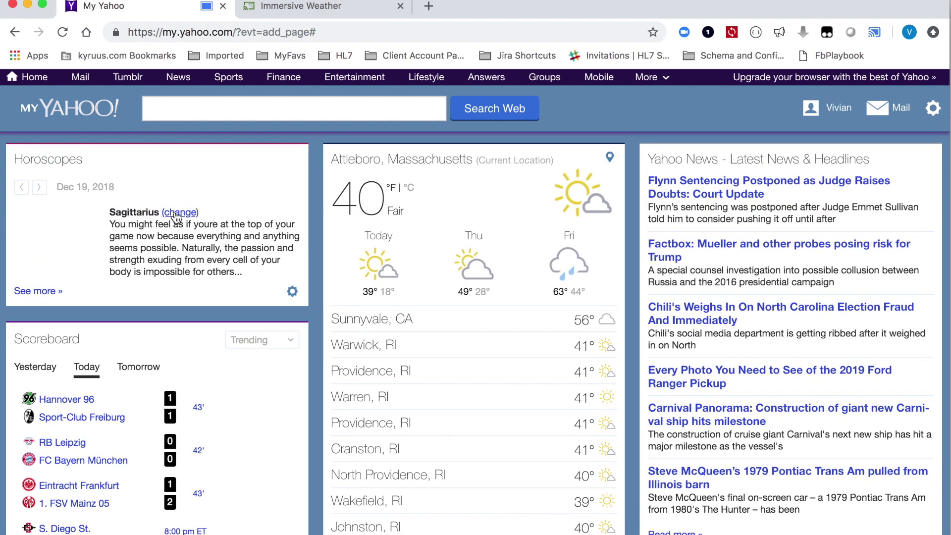
click(177, 214)
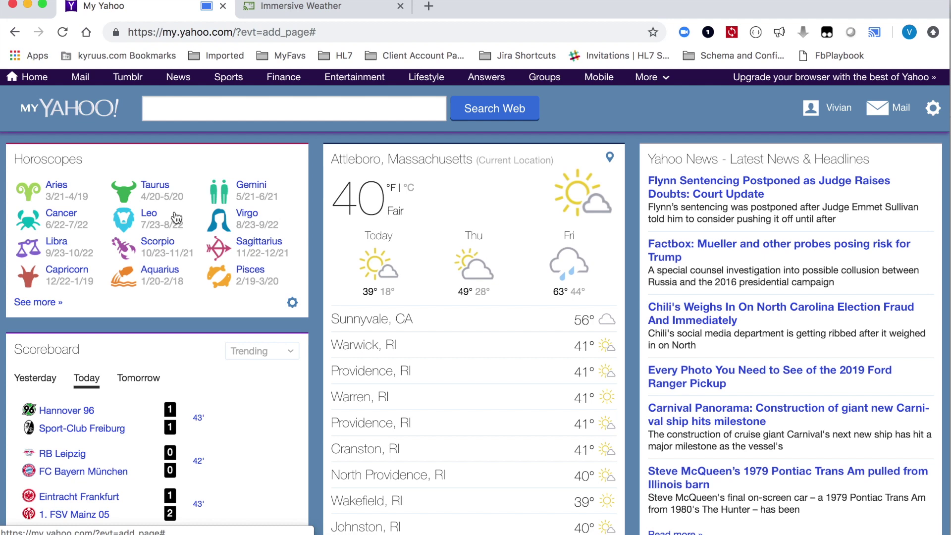
click(180, 243)
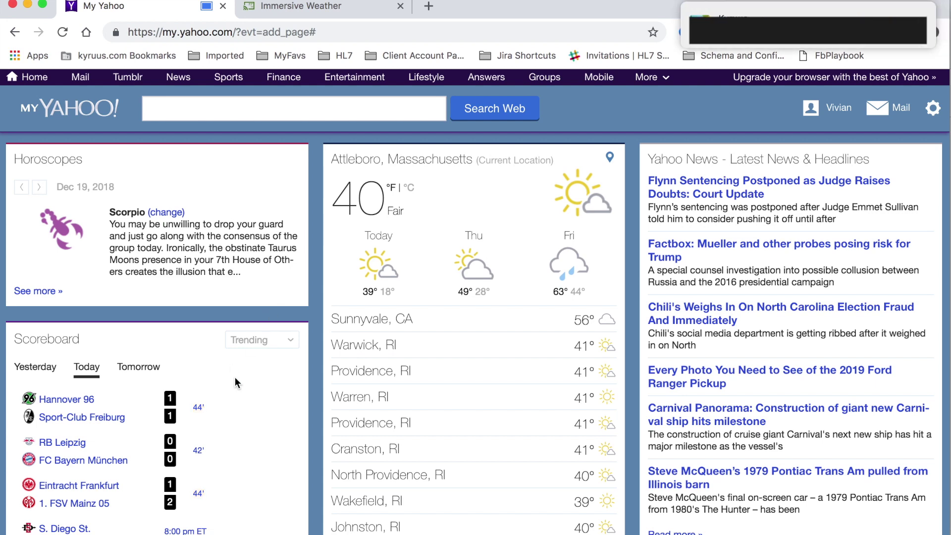
scroll(235, 379, down, 3)
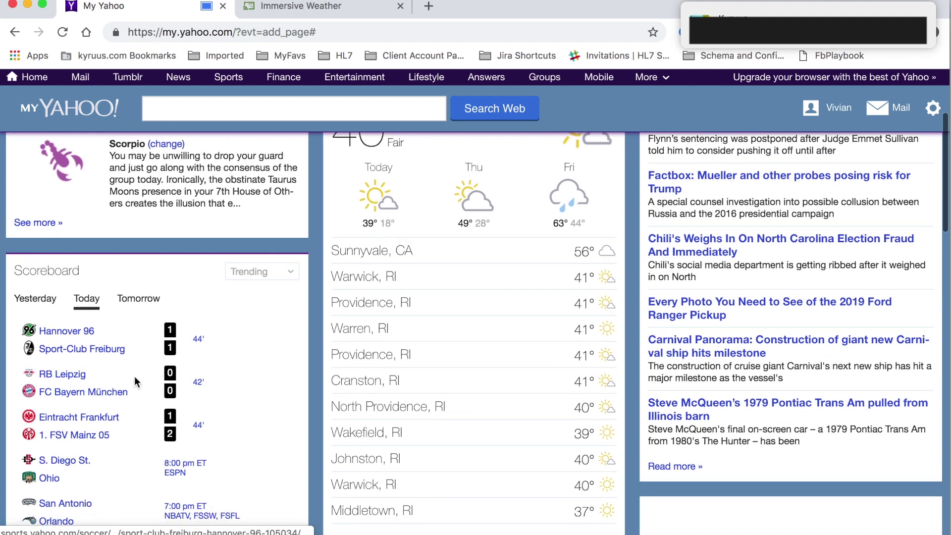
scroll(213, 433, down, 2)
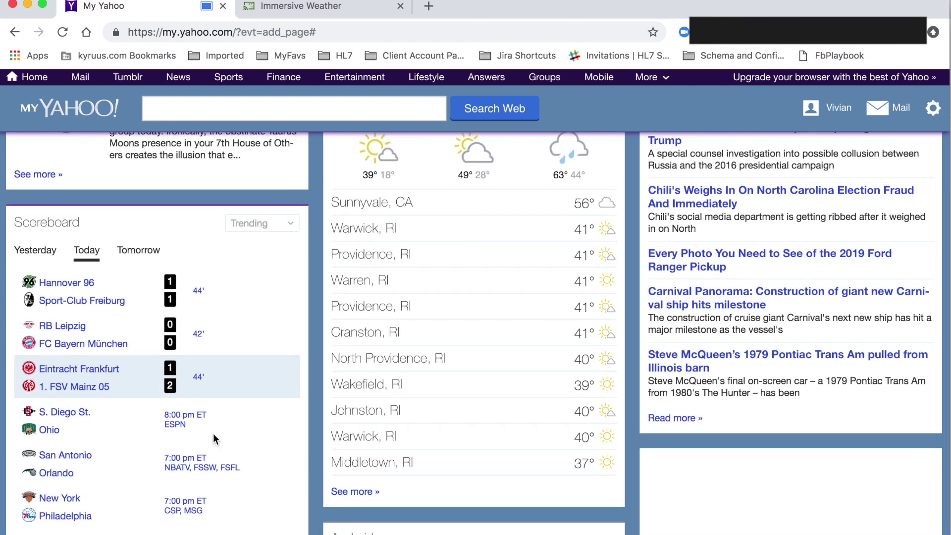
scroll(213, 439, down, 3)
scroll(213, 439, up, 12)
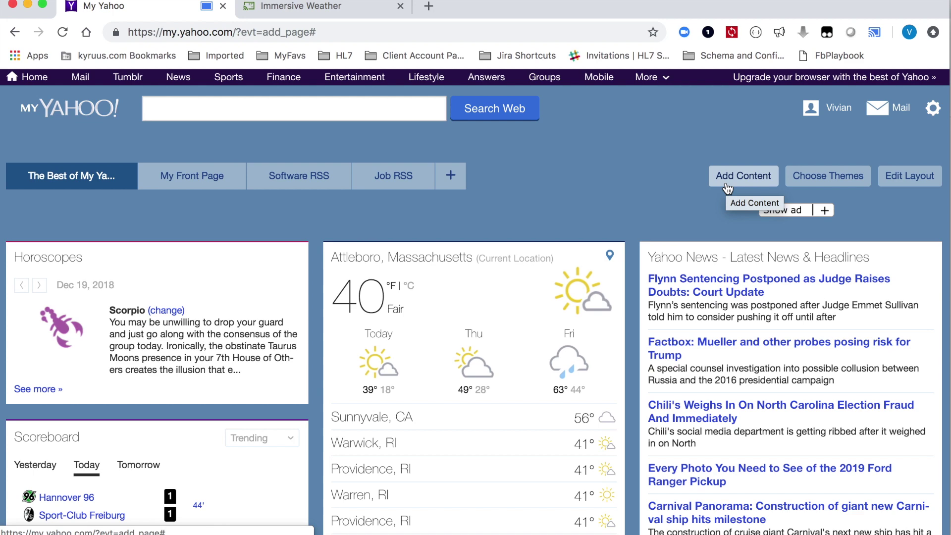
scroll(726, 188, down, 5)
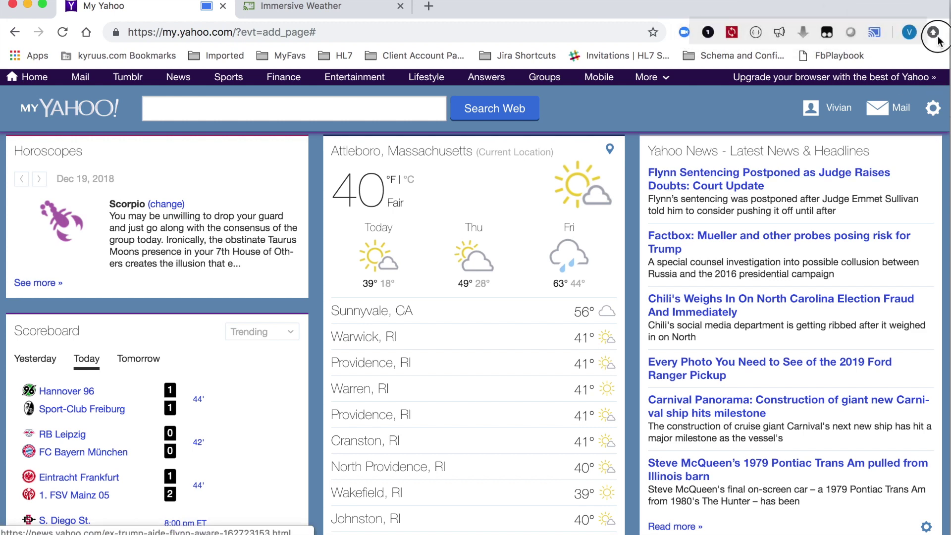
click(933, 33)
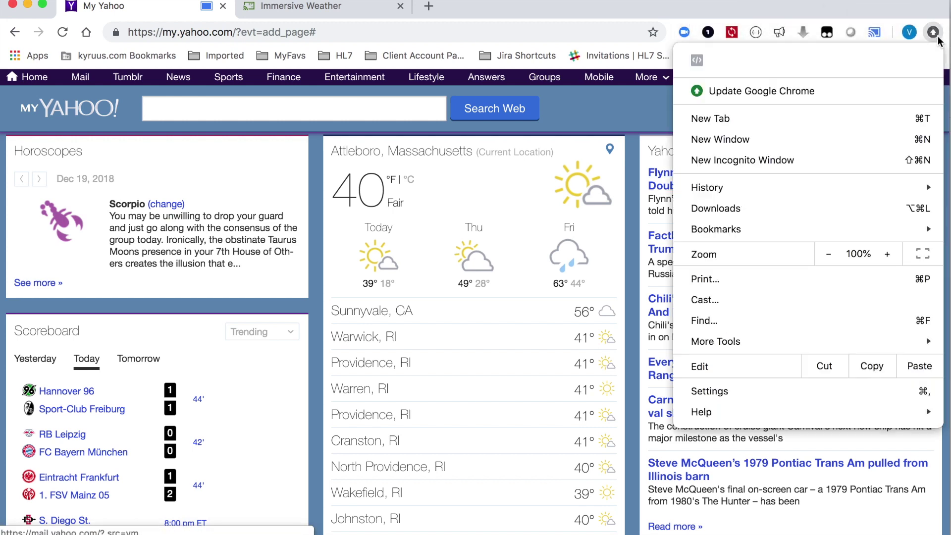
Step: Cast the My Yahoo tab to the Chromecast, dismissing the notification and cast dialog
click(853, 292)
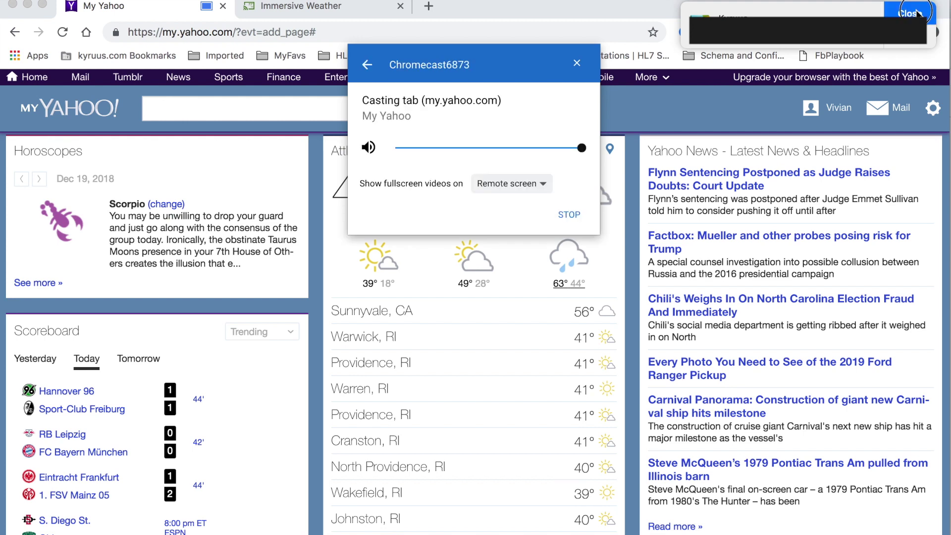
click(917, 13)
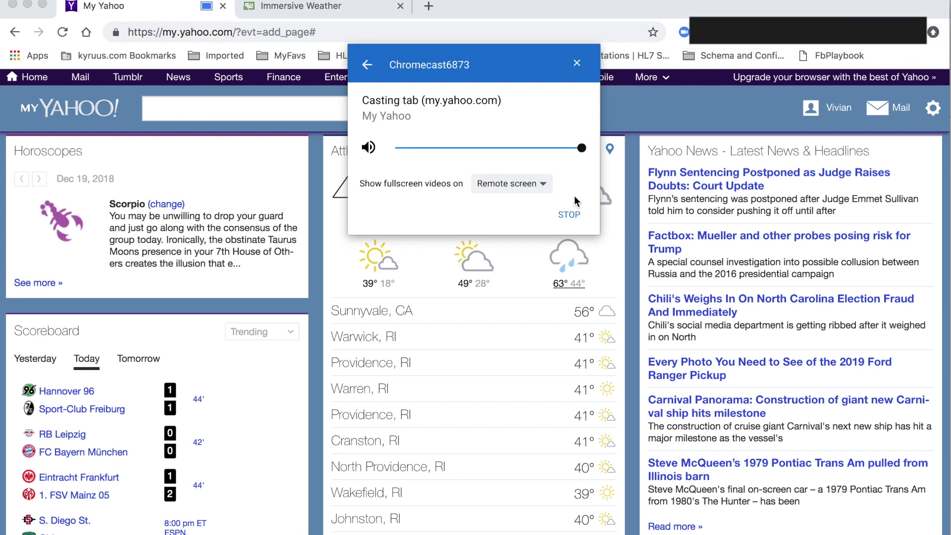
click(574, 70)
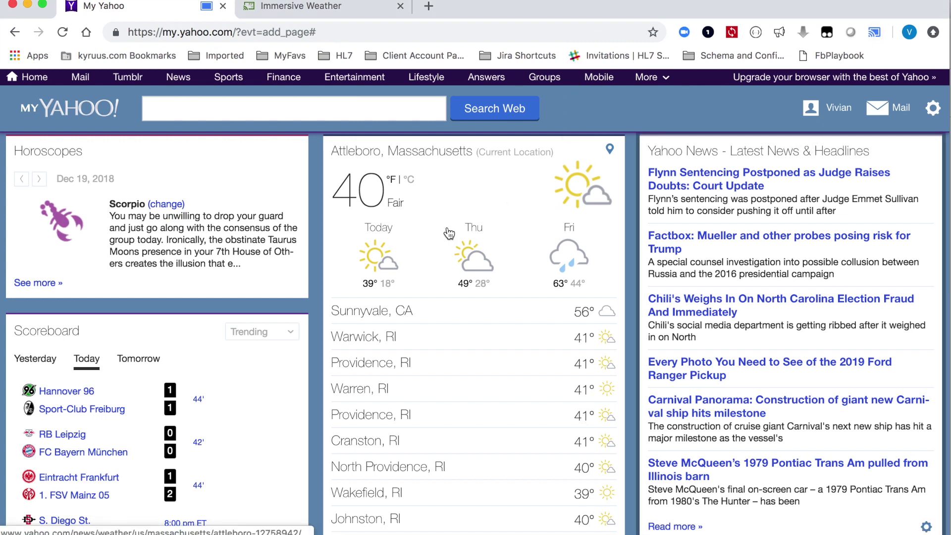
scroll(448, 232, down, 1)
Step: Switch to the other Chrome window showing the themed My Yahoo page with Attleboro weather and NFL scores
scroll(447, 226, up, 2)
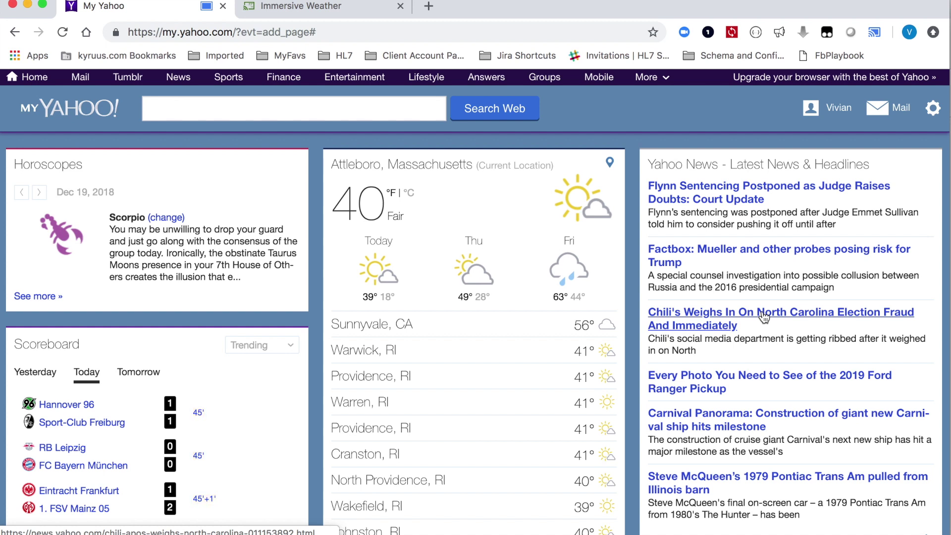
key(super+Tab)
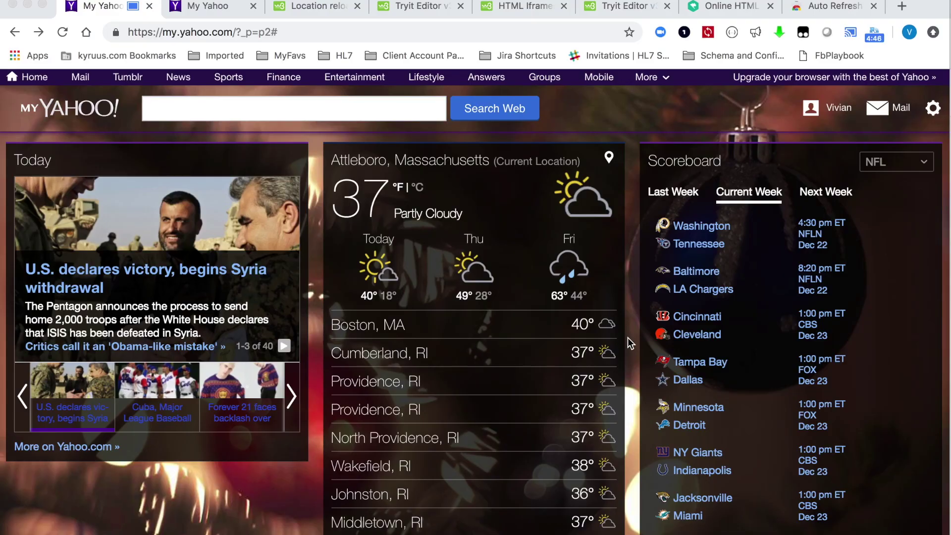
scroll(628, 341, down, 1)
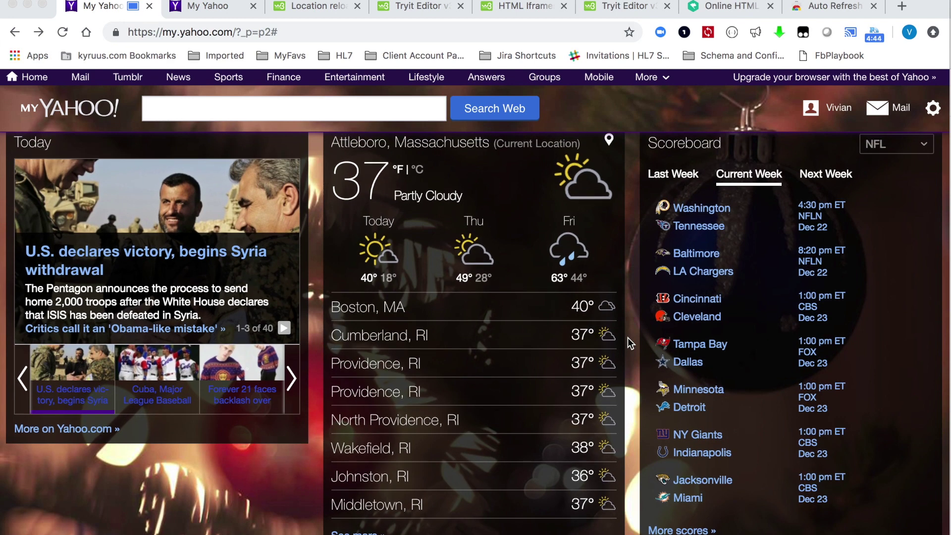
scroll(629, 343, up, 1)
scroll(627, 337, down, 1)
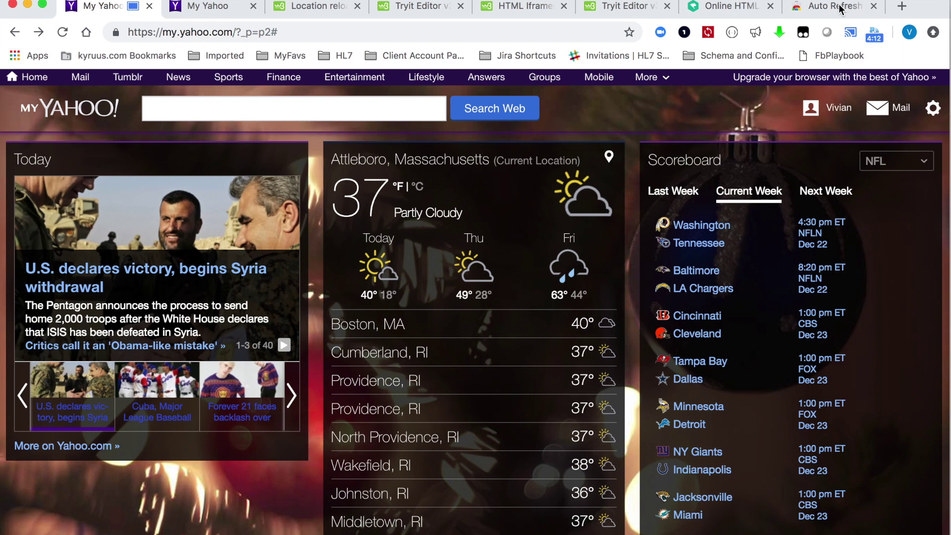
click(842, 7)
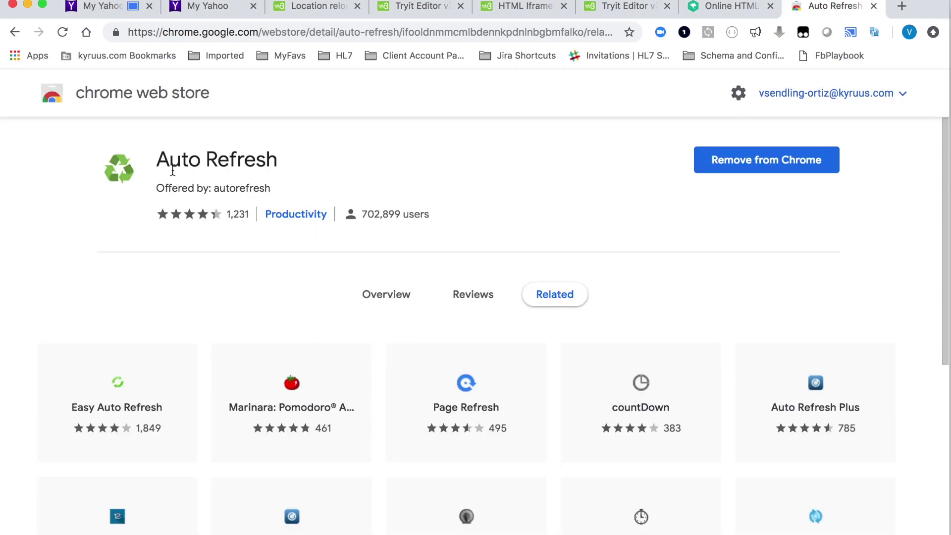
click(100, 11)
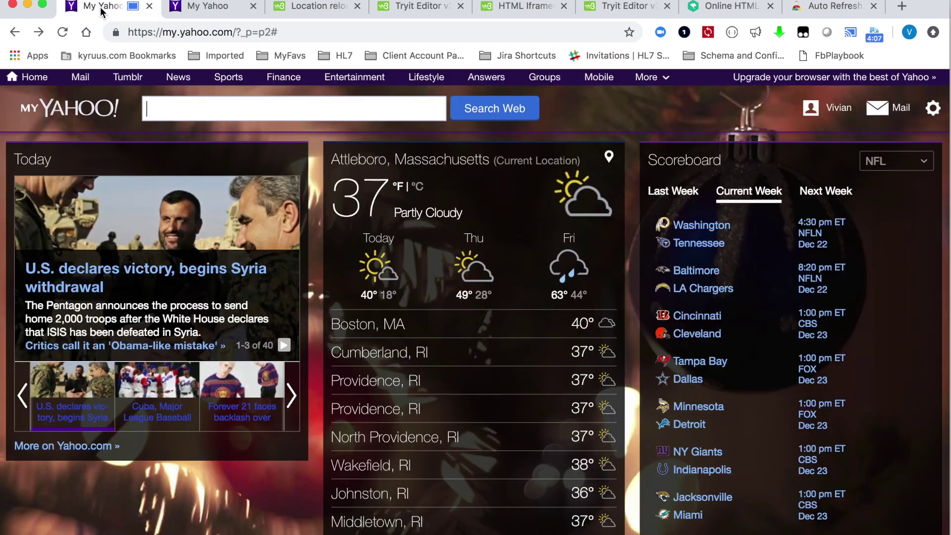
Step: Change the Auto Refresh interval to 0 minutes and 5 seconds
click(871, 36)
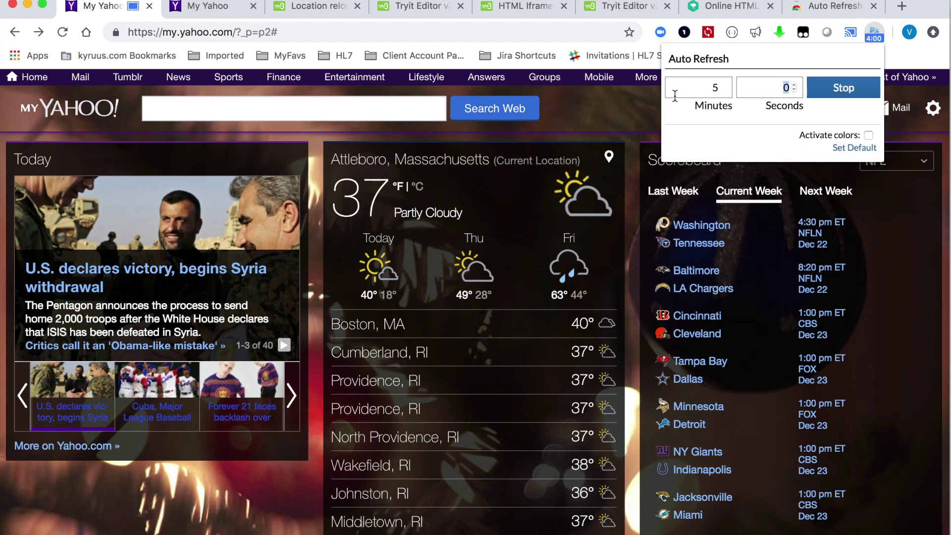
click(716, 90)
key(BackSpace)
text(0)
key(Tab)
text(5)
Step: Restart the Auto Refresh timer at the new 5-second interval and close its settings
click(830, 93)
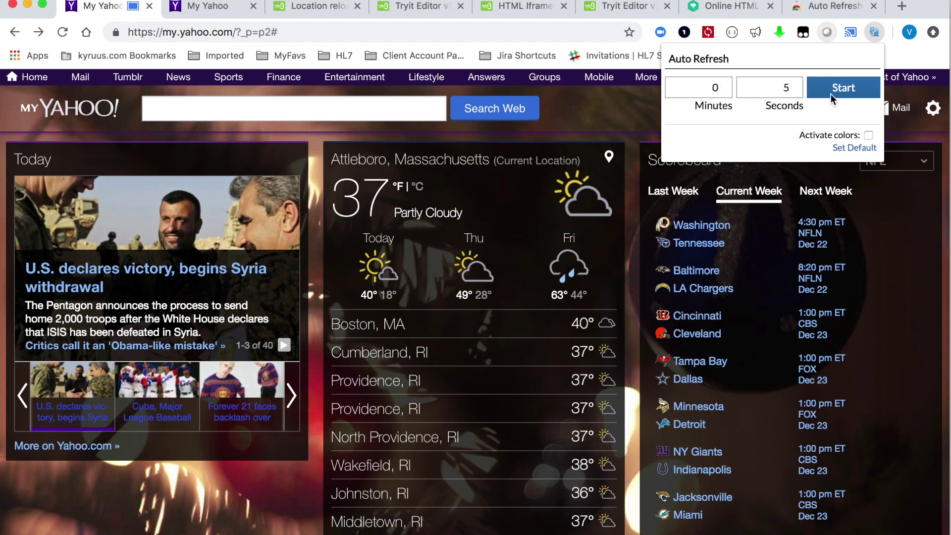
click(830, 94)
click(943, 202)
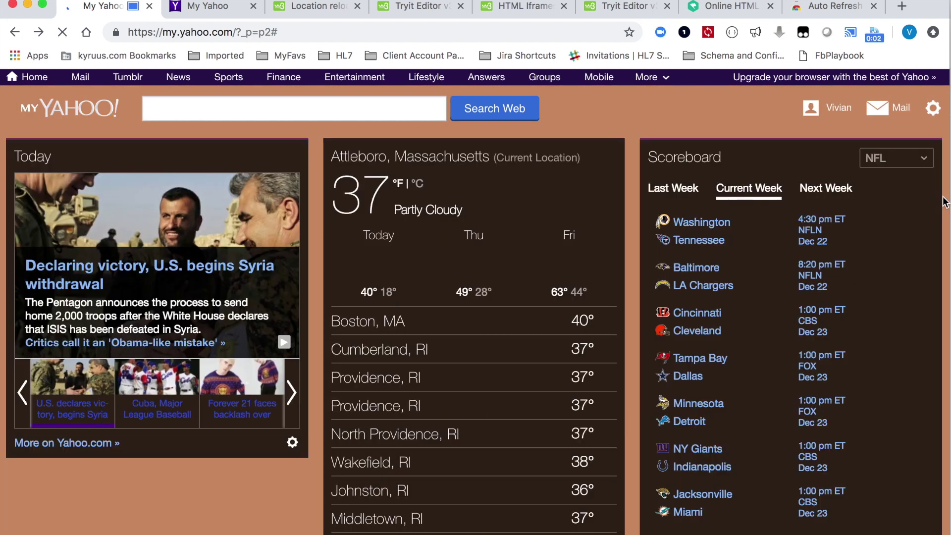
Step: Check the Auto Refresh popup still shows a 0 min 5 s interval while the page reloads
click(877, 35)
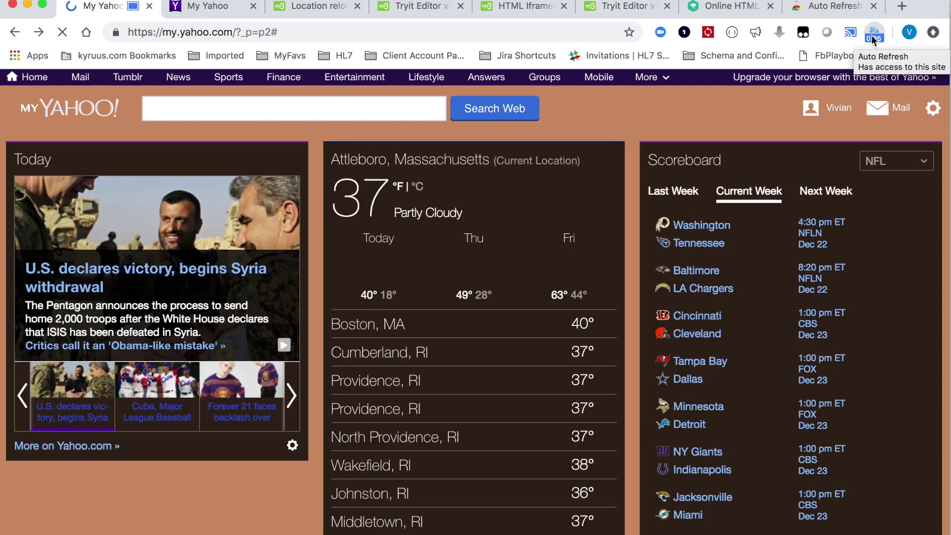
click(876, 31)
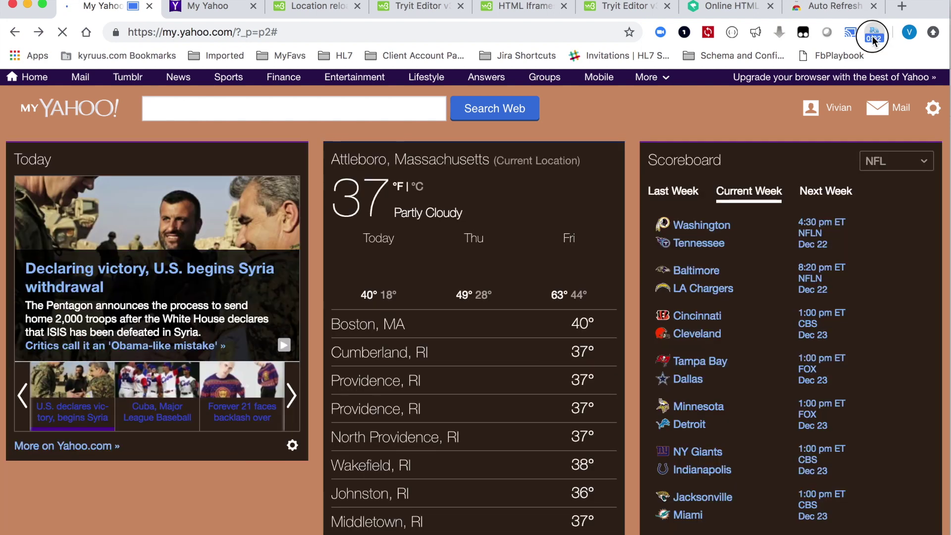
click(873, 33)
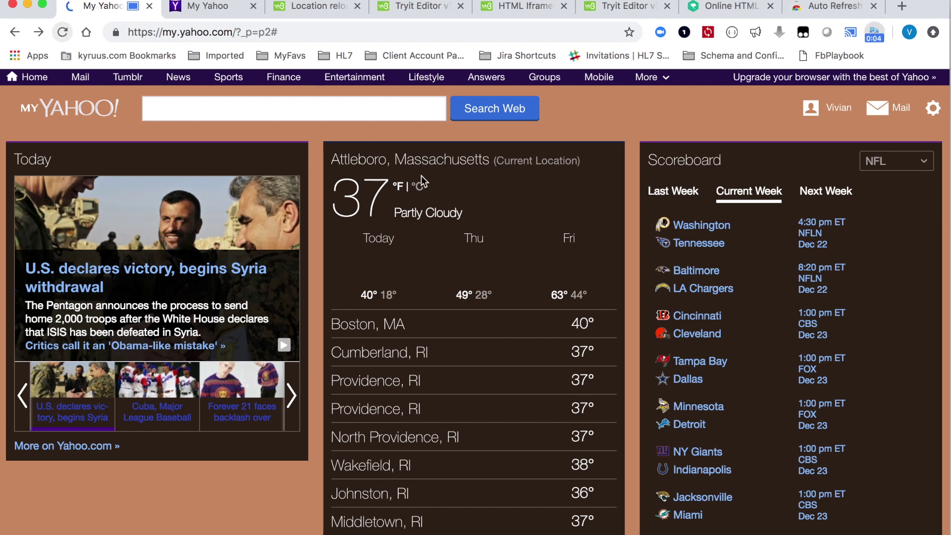
key(alt+shift+r)
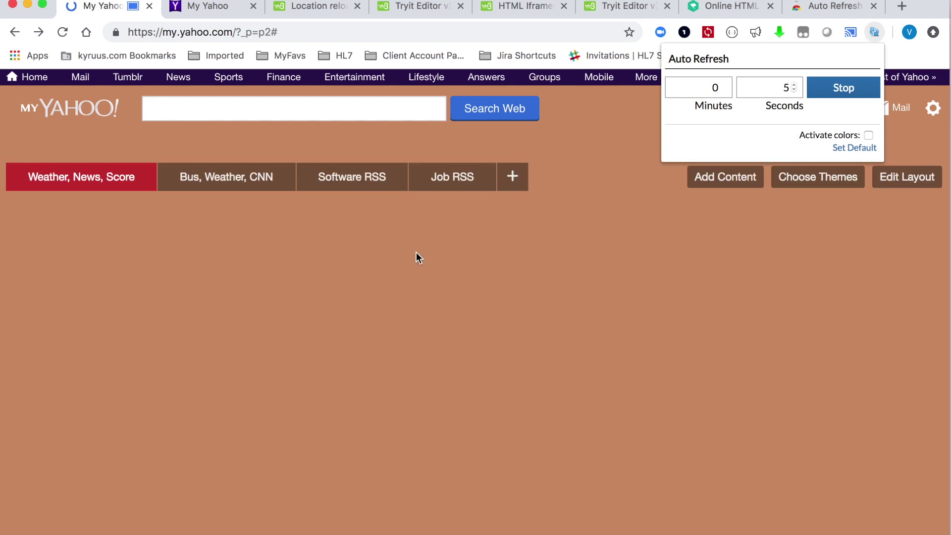